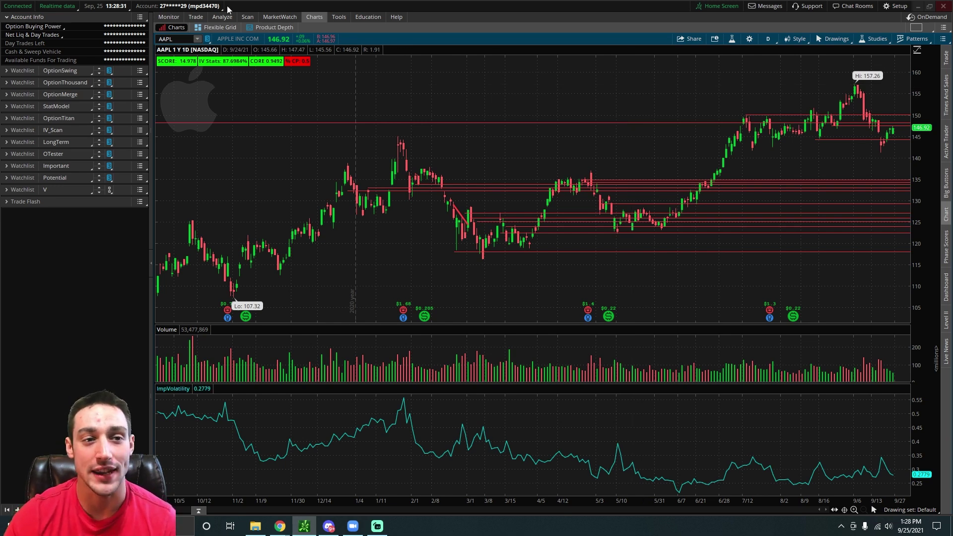
# Switch AAPL's probability analysis from OTM to ITM mode, then return to the price chart
pyautogui.click(227, 18)
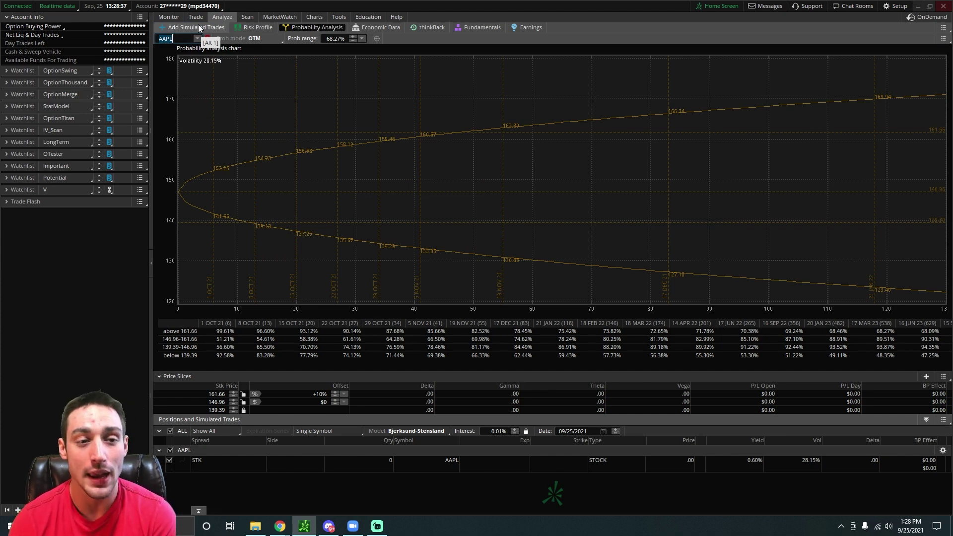
pyautogui.click(258, 41)
pyautogui.click(258, 52)
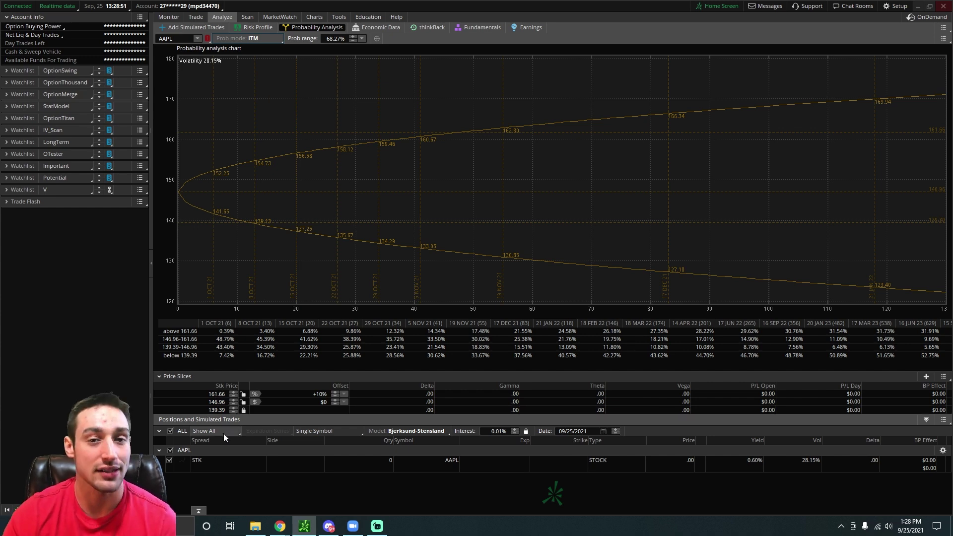
pyautogui.click(320, 18)
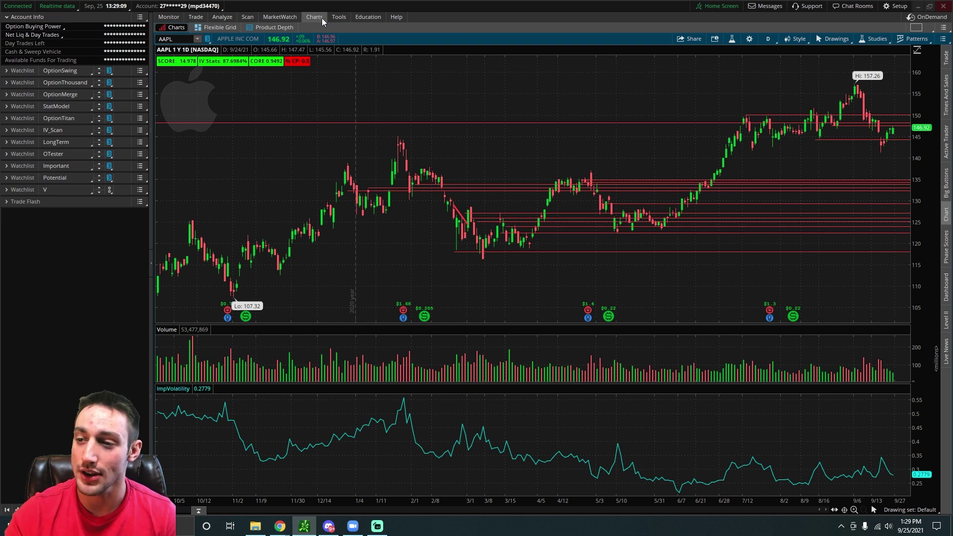
# Change AAPL's lowest price slice to 140 and highlight the 140.00–146.96 probability row
pyautogui.click(229, 18)
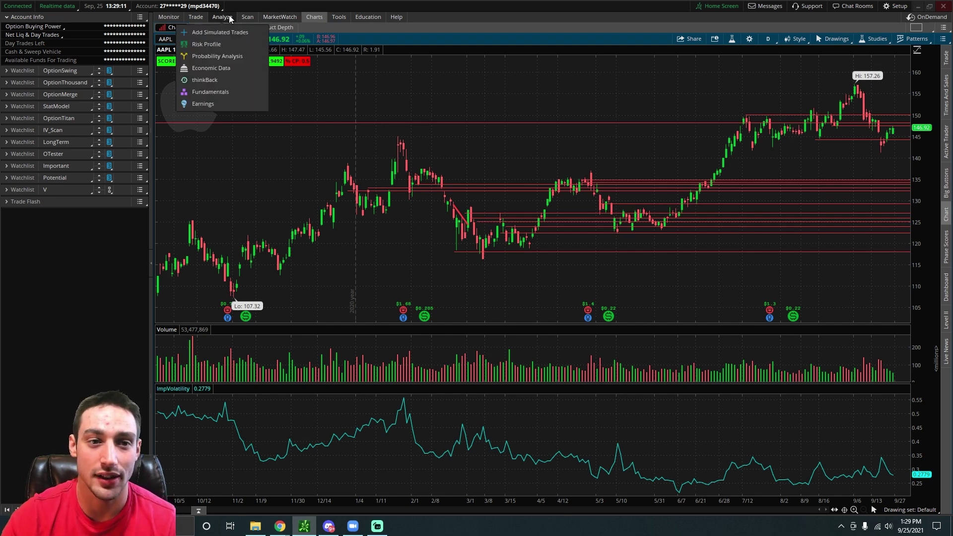
pyautogui.click(230, 17)
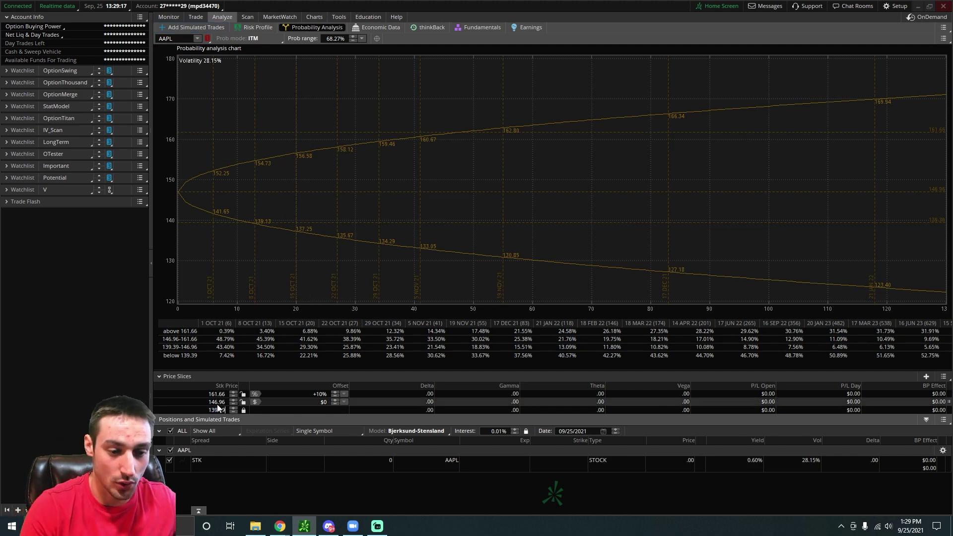
pyautogui.press('BackSpace')
pyautogui.press('BackSpace')
pyautogui.press('BackSpace')
pyautogui.press('BackSpace')
pyautogui.press('BackSpace')
pyautogui.press('BackSpace')
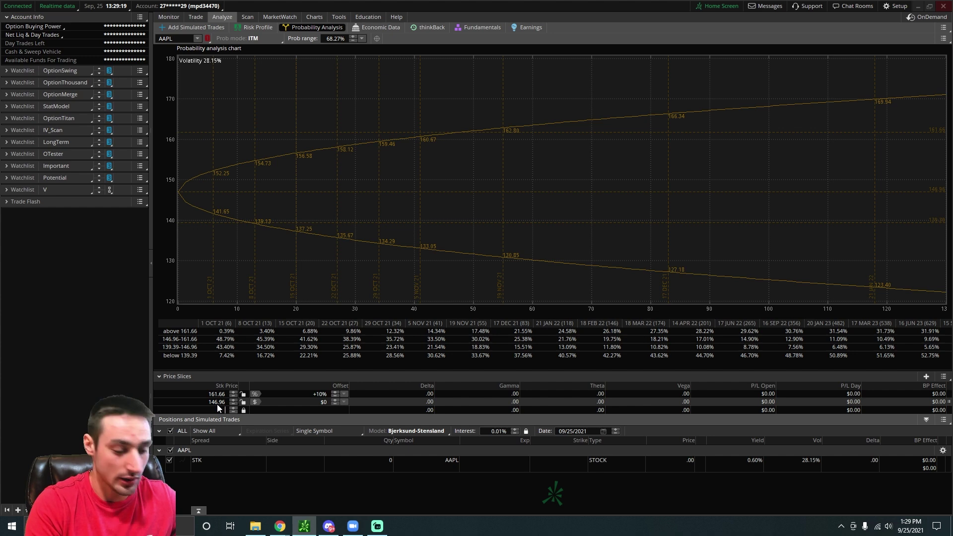
pyautogui.write('140')
pyautogui.press('Return')
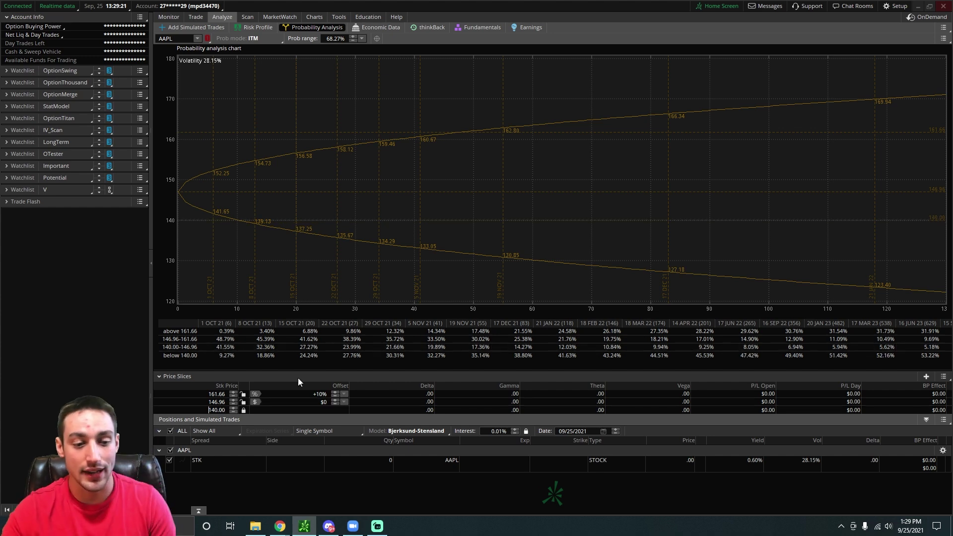
pyautogui.click(191, 356)
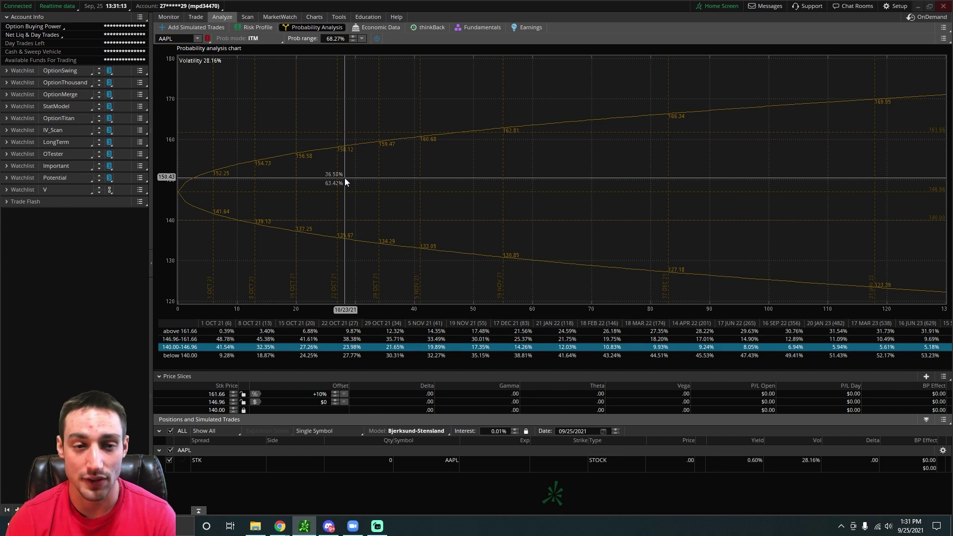
# Add the ProbabilityOfExpiringCone study to the AAPL chart via the study editor search
pyautogui.click(322, 18)
pyautogui.click(862, 42)
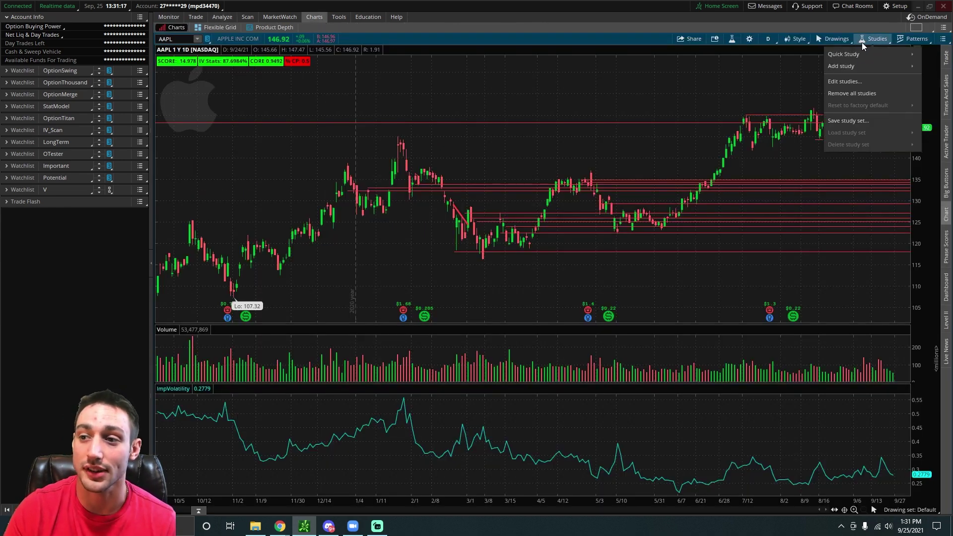
pyautogui.click(862, 84)
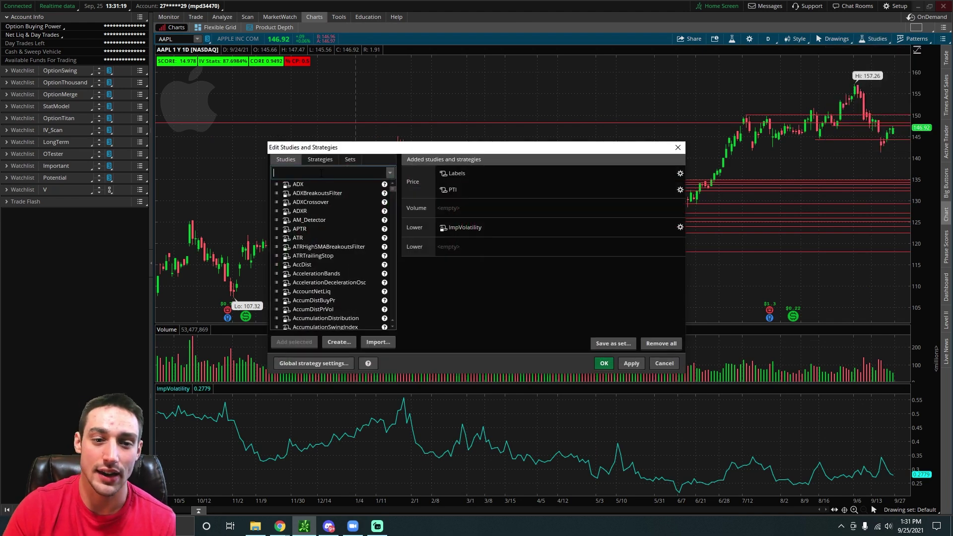
pyautogui.write('one')
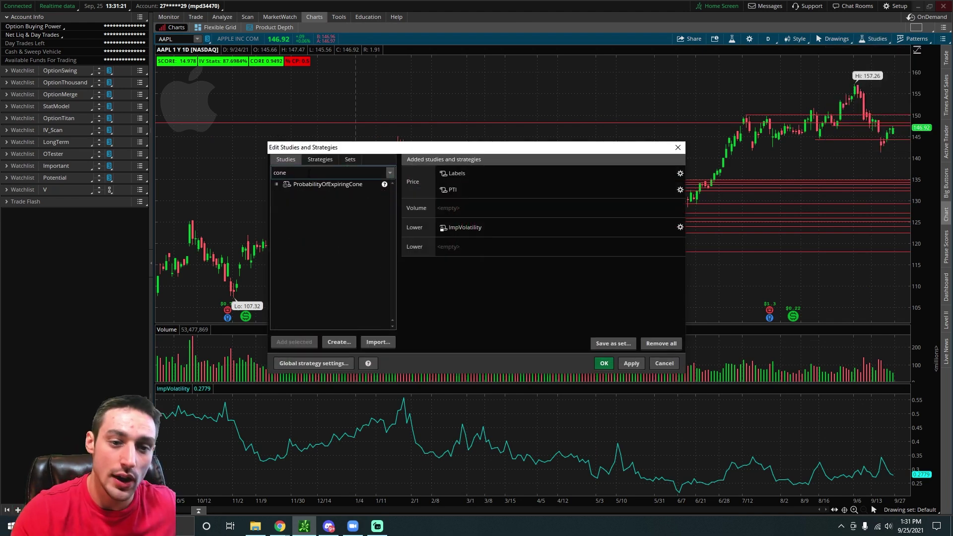
pyautogui.doubleClick(322, 185)
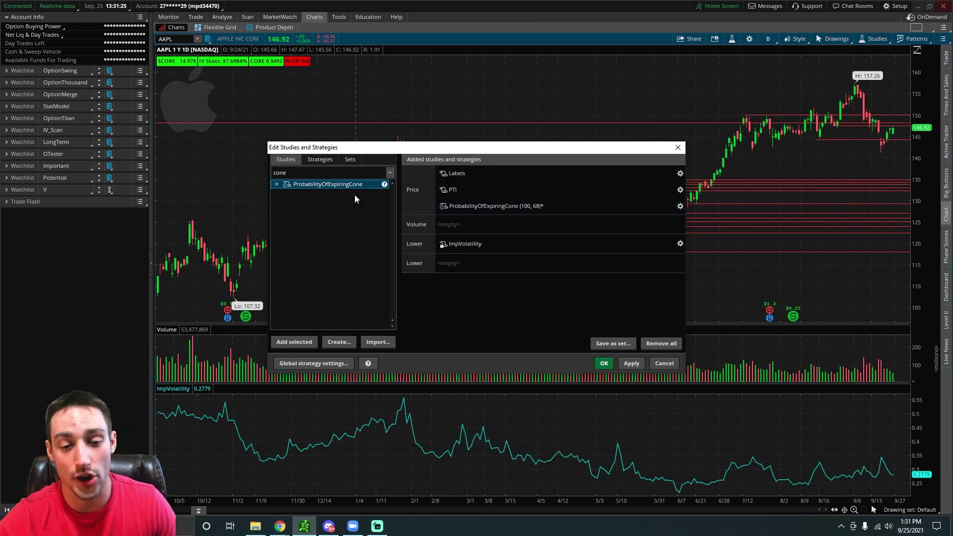
# Set the cone study's period from 100 to 15, keeping prob range 68, and apply
pyautogui.click(679, 209)
pyautogui.click(680, 207)
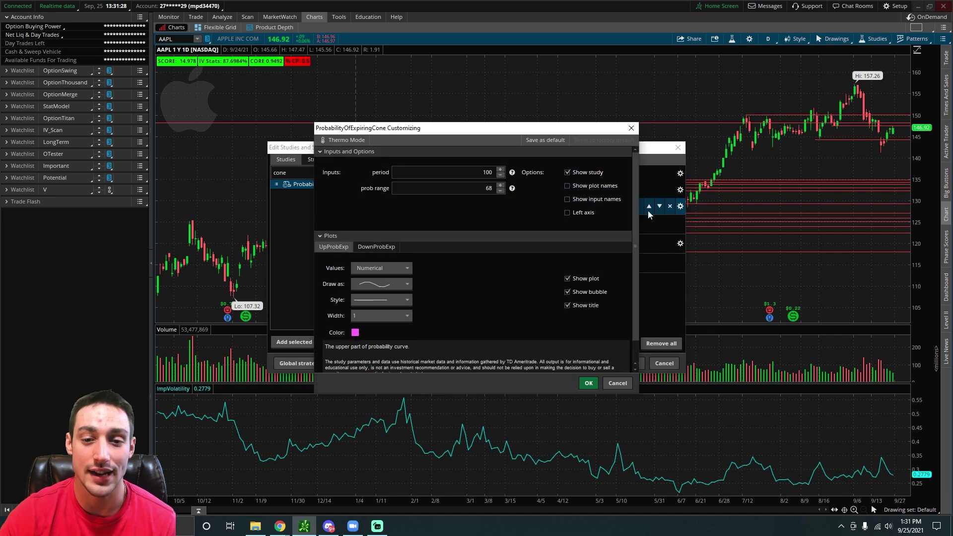
pyautogui.click(487, 188)
pyautogui.doubleClick(487, 188)
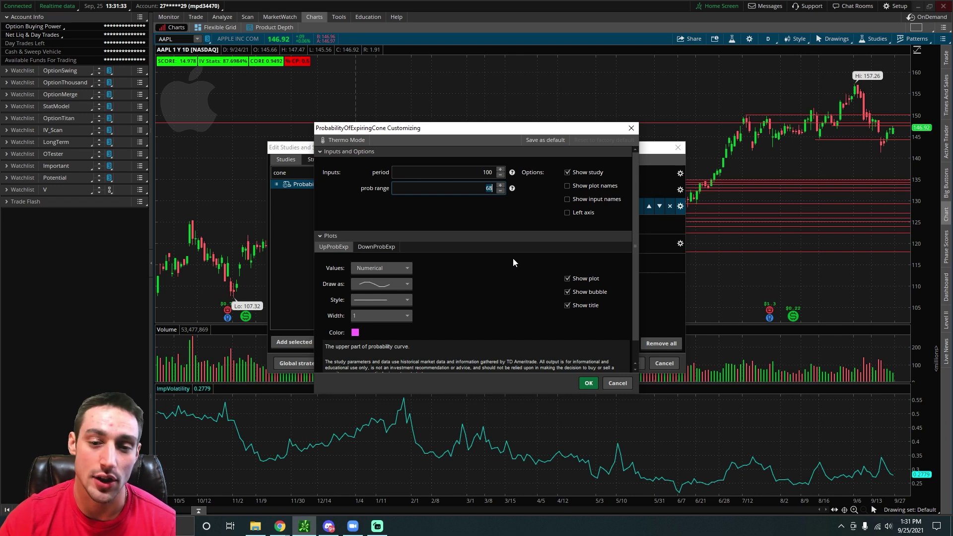
pyautogui.click(483, 172)
pyautogui.doubleClick(484, 172)
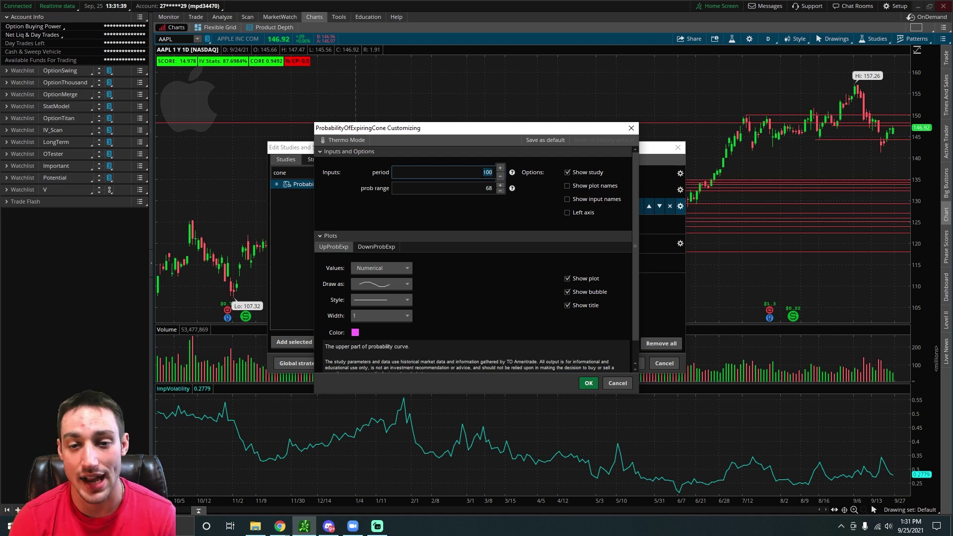
pyautogui.write('15')
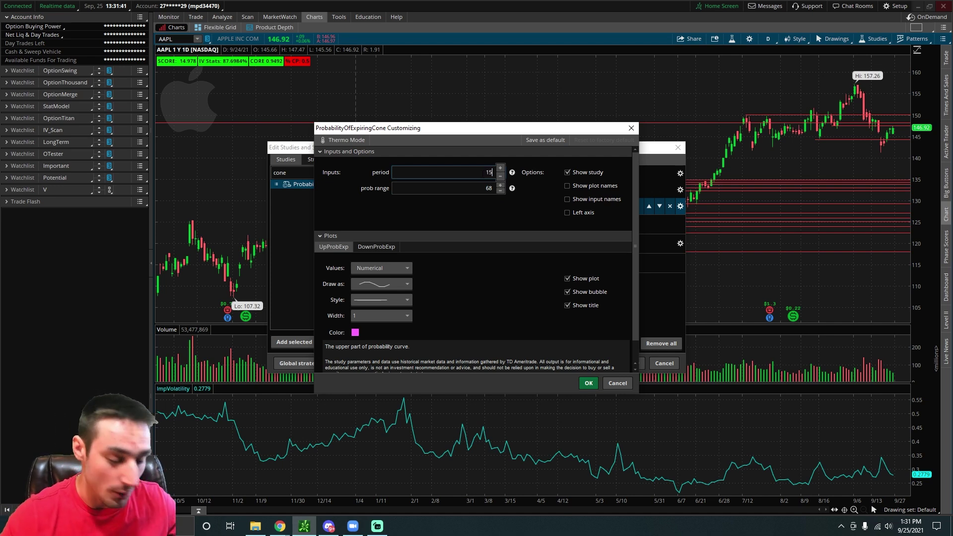
pyautogui.click(589, 382)
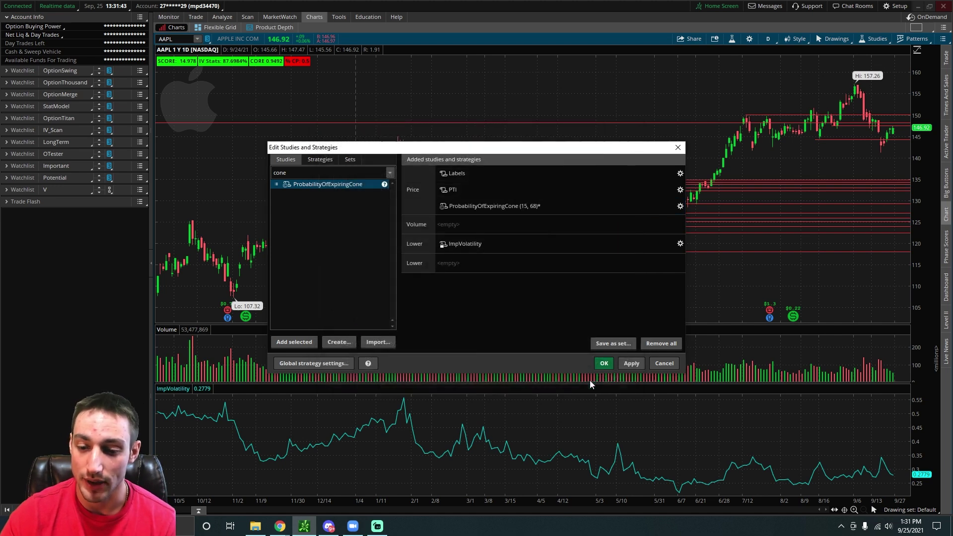
pyautogui.click(620, 362)
pyautogui.click(610, 364)
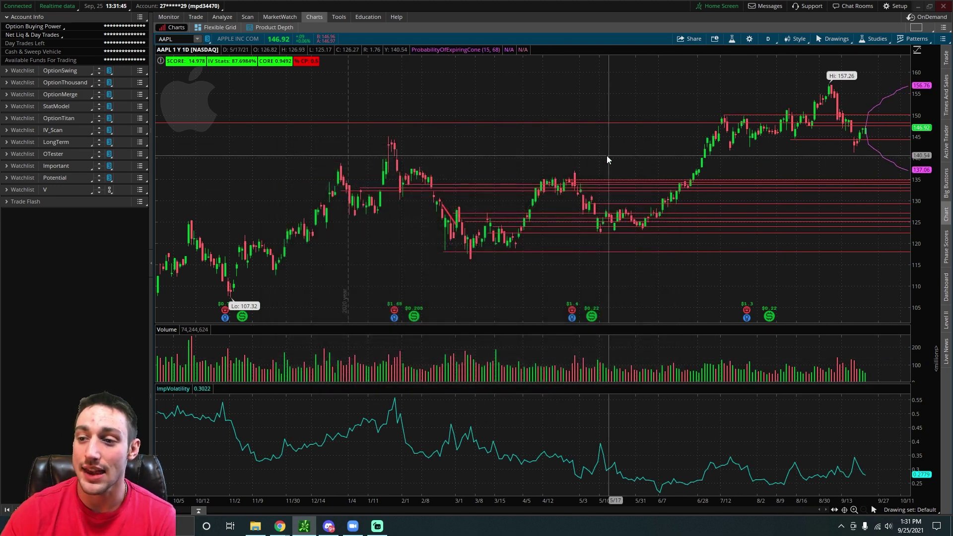
pyautogui.moveTo(610, 363); pyautogui.dragTo(910, 239)
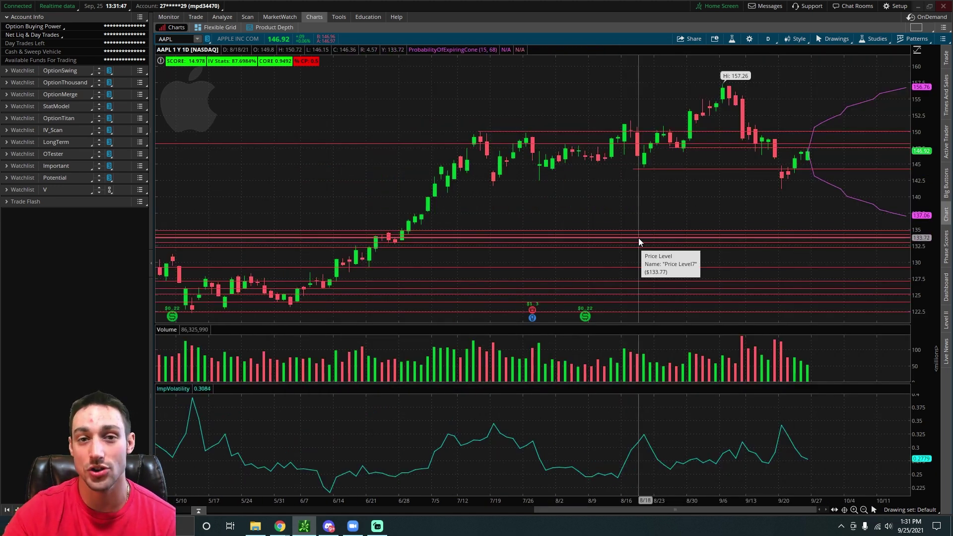
pyautogui.scroll(-5, 645, 119)
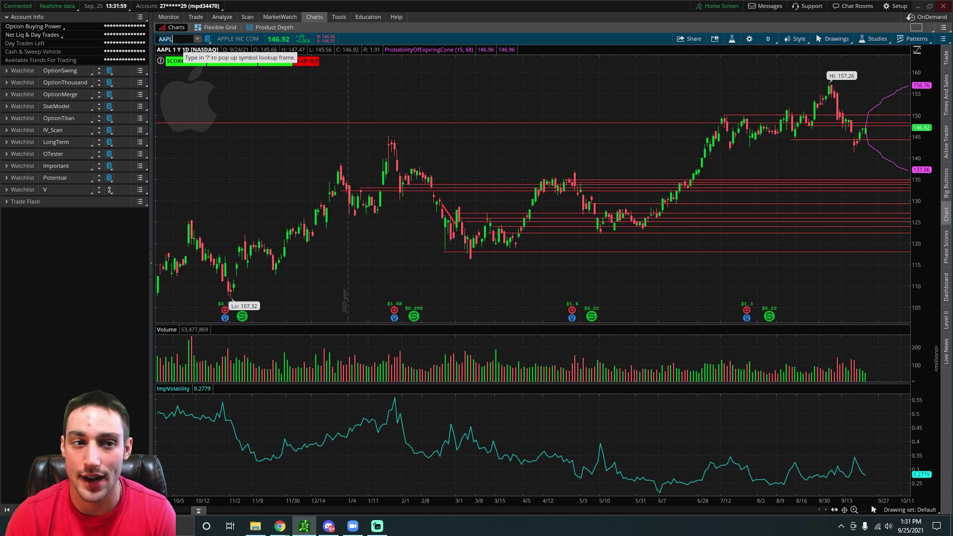
# Load the SPY chart and bring up its study editor
pyautogui.write('SPY')
pyautogui.press('Return')
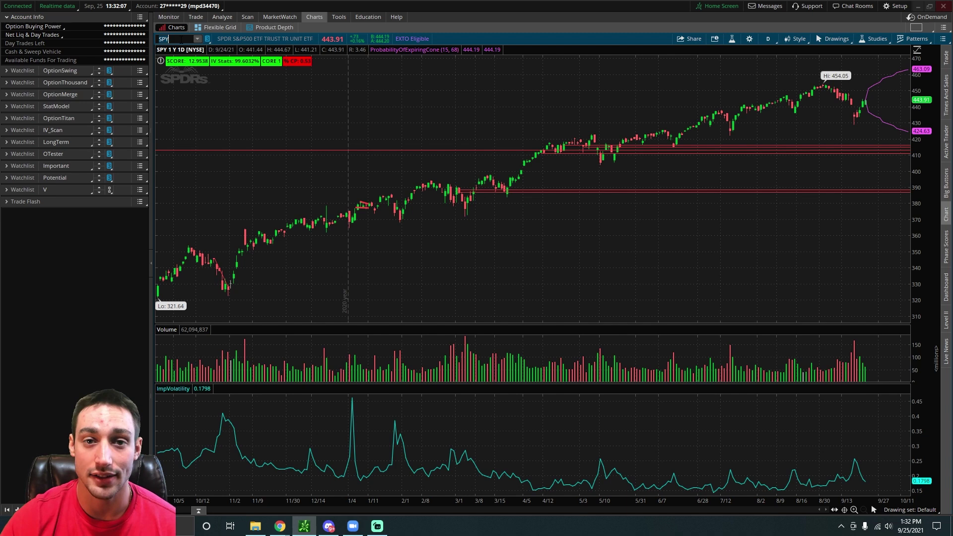
pyautogui.click(875, 39)
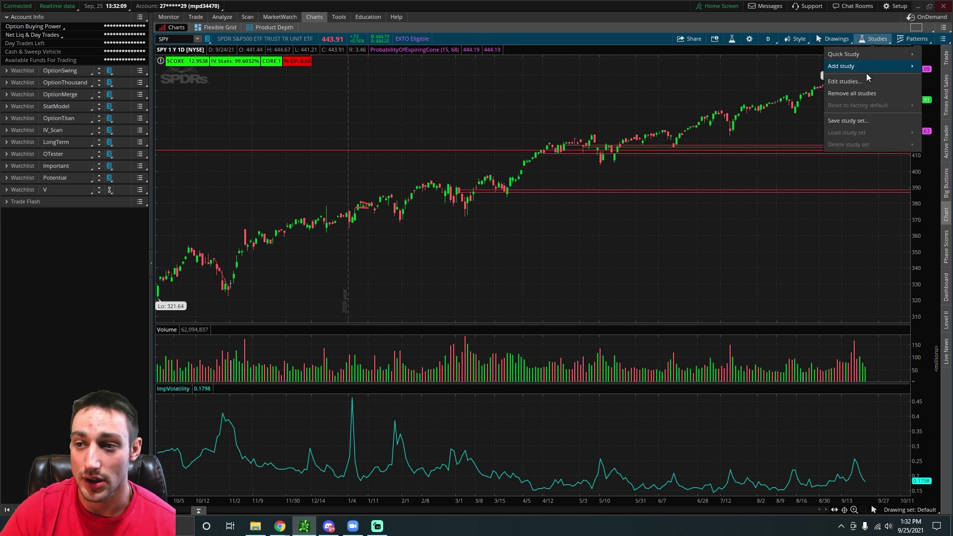
pyautogui.click(861, 80)
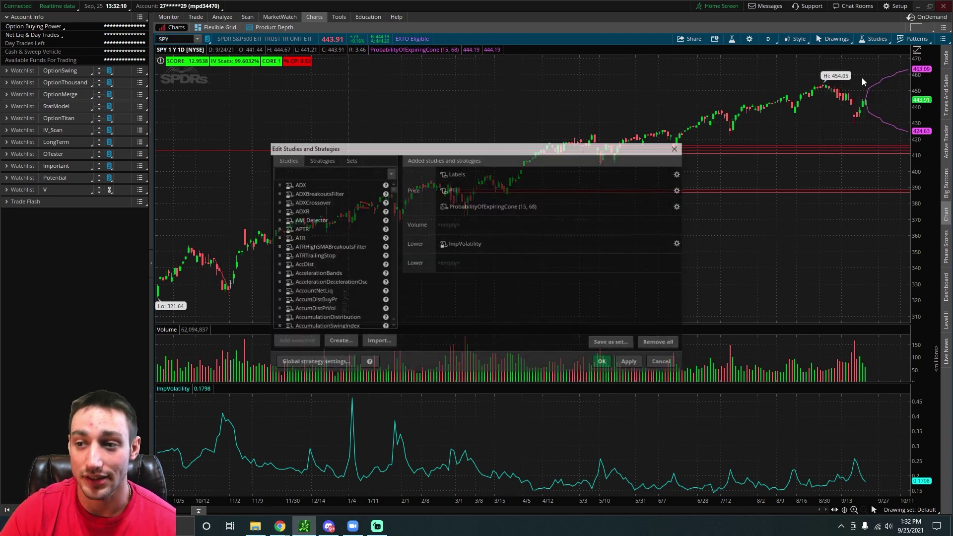
# Set the cone study's period to 7 and prob range to 90
pyautogui.click(680, 206)
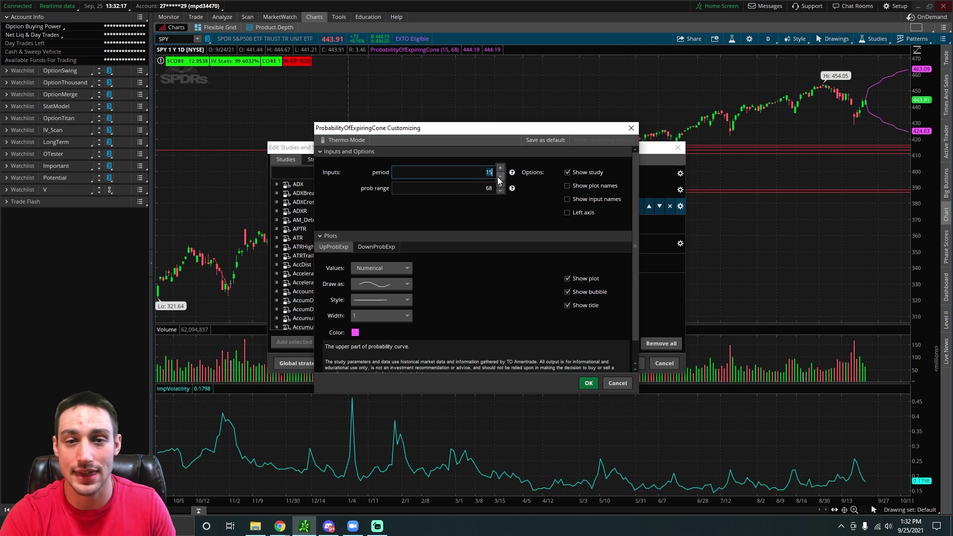
pyautogui.write('7')
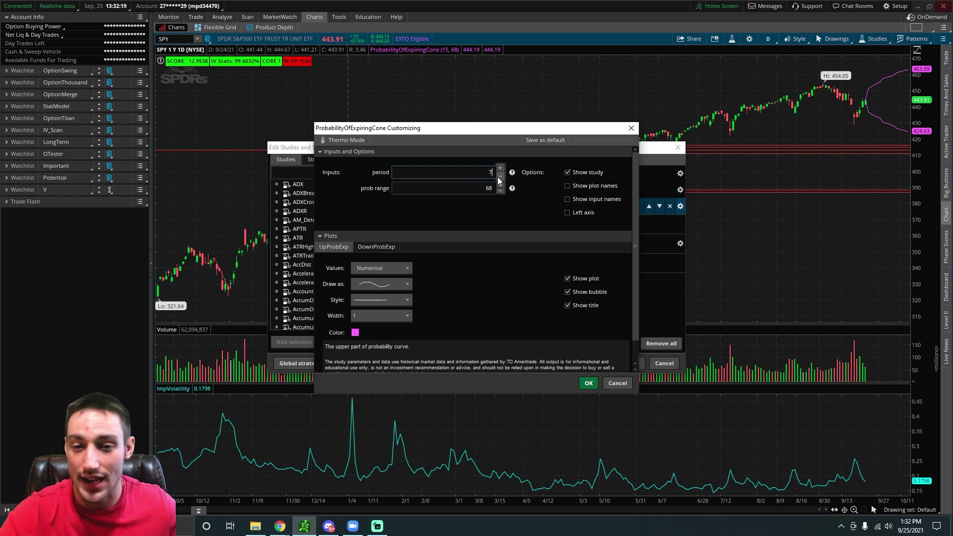
pyautogui.press('Tab')
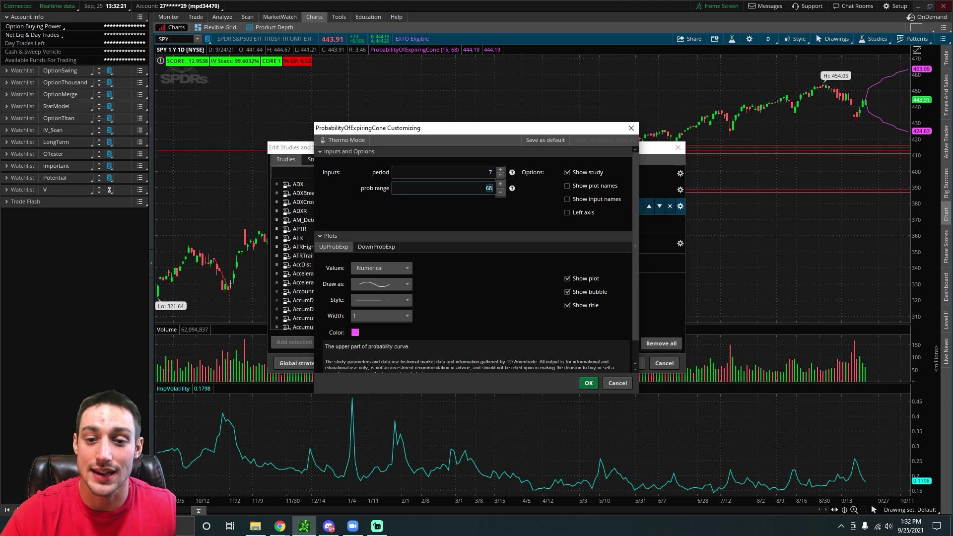
pyautogui.write('90')
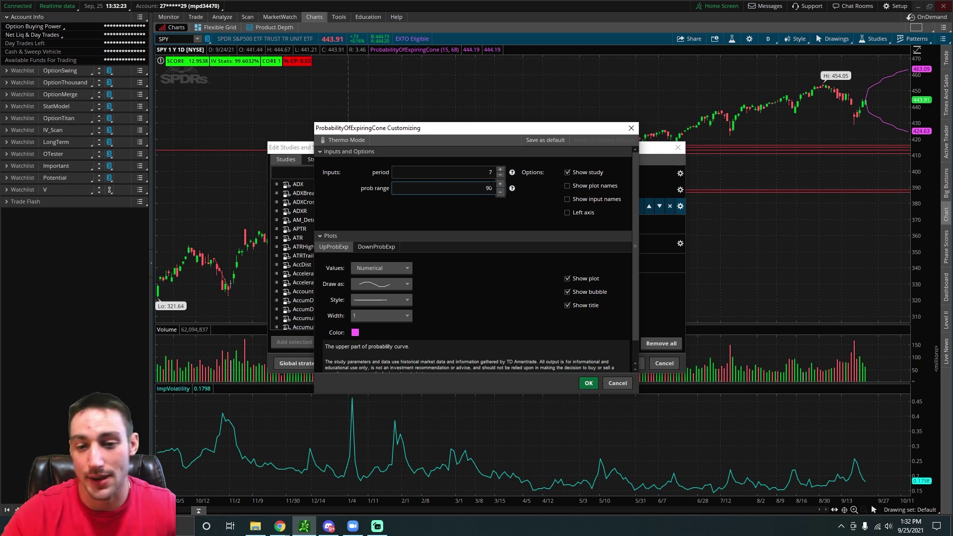
pyautogui.click(588, 383)
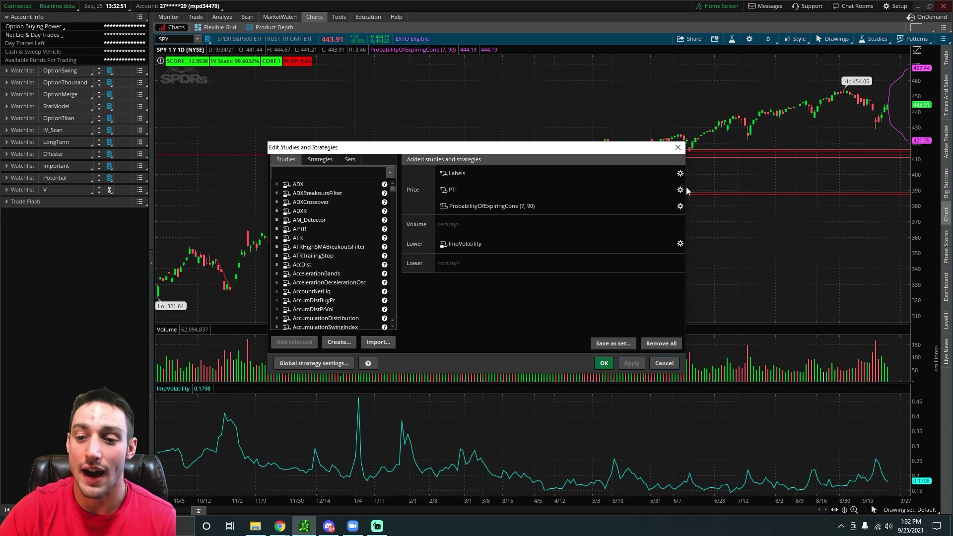
# Change the SPY cone study's prob range to 97 and confirm
pyautogui.click(680, 206)
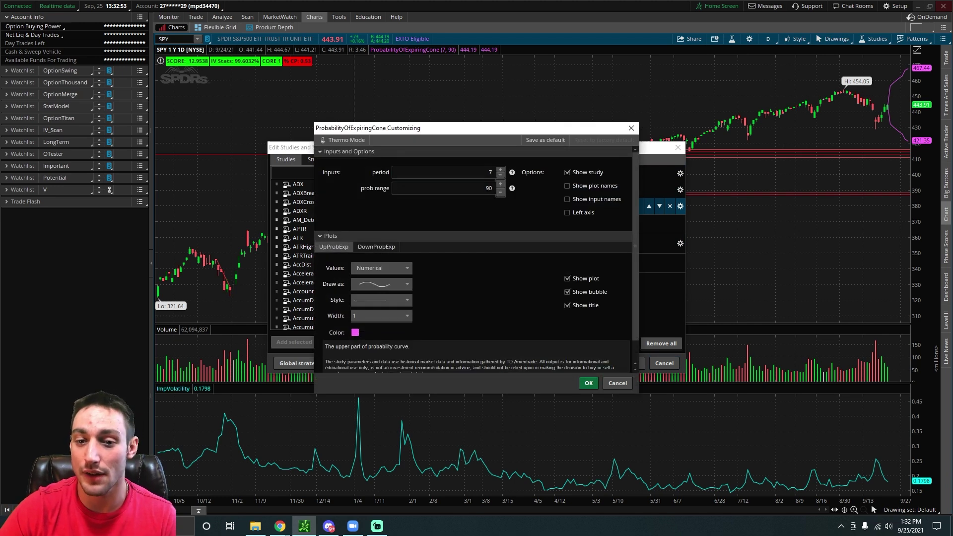
pyautogui.click(486, 189)
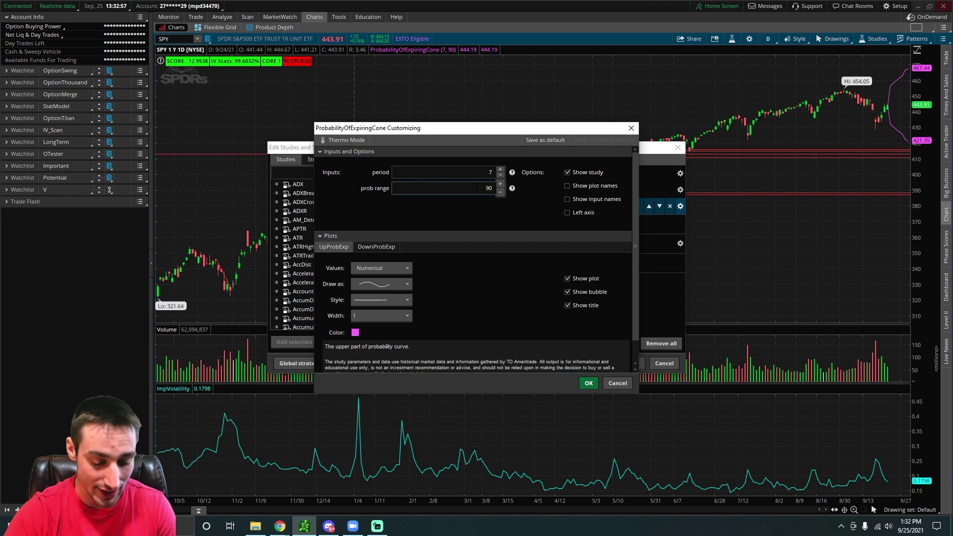
pyautogui.press('BackSpace')
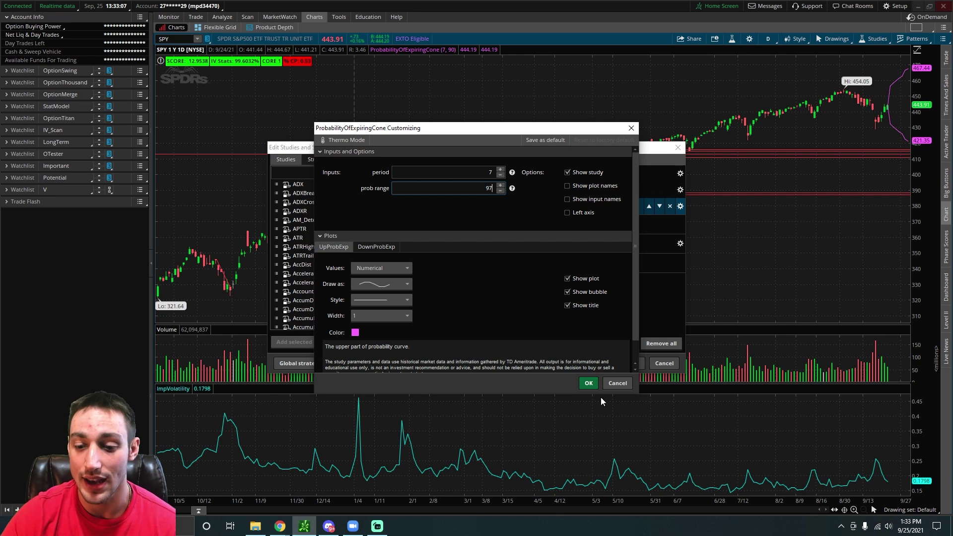
pyautogui.click(589, 383)
pyautogui.click(625, 364)
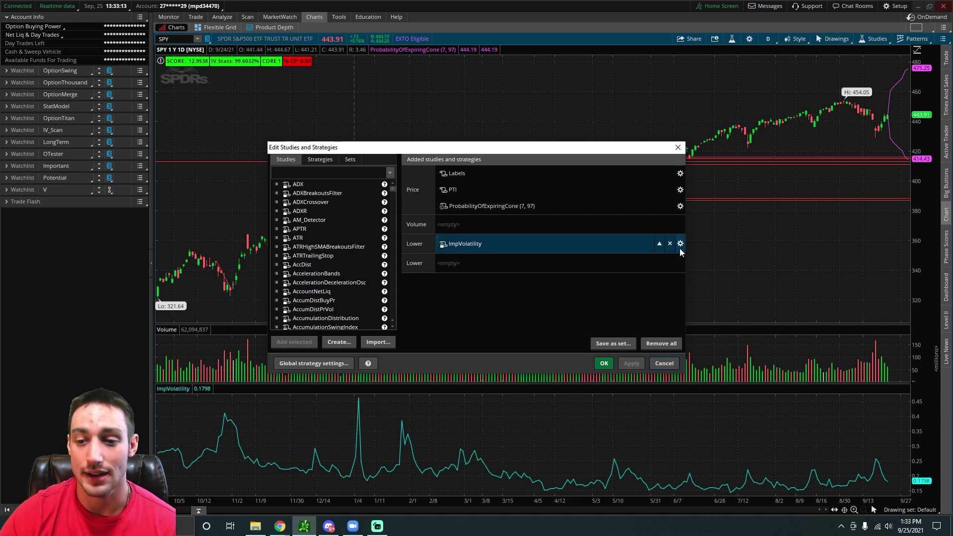
# Set the cone's prob range to 68 and close the study editor
pyautogui.click(680, 205)
pyautogui.doubleClick(488, 188)
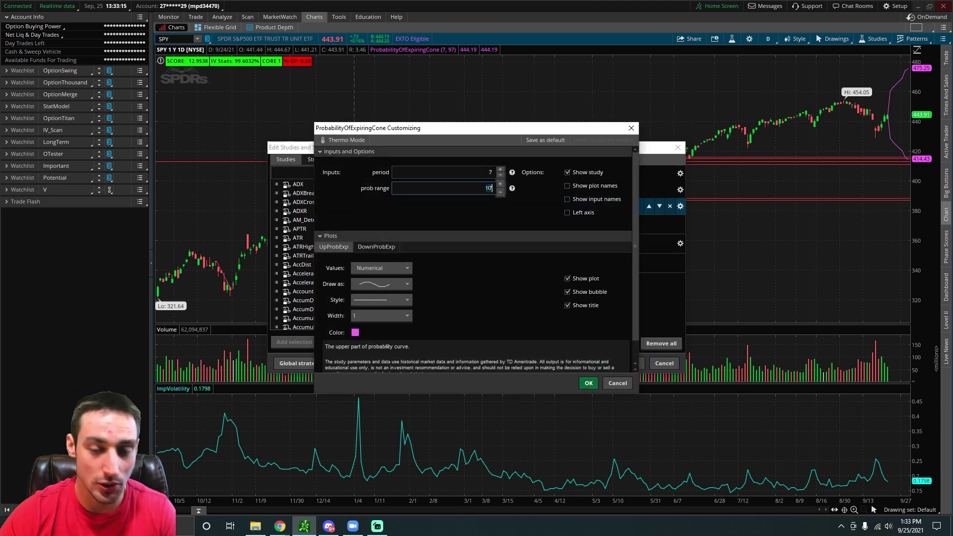
pyautogui.write('68')
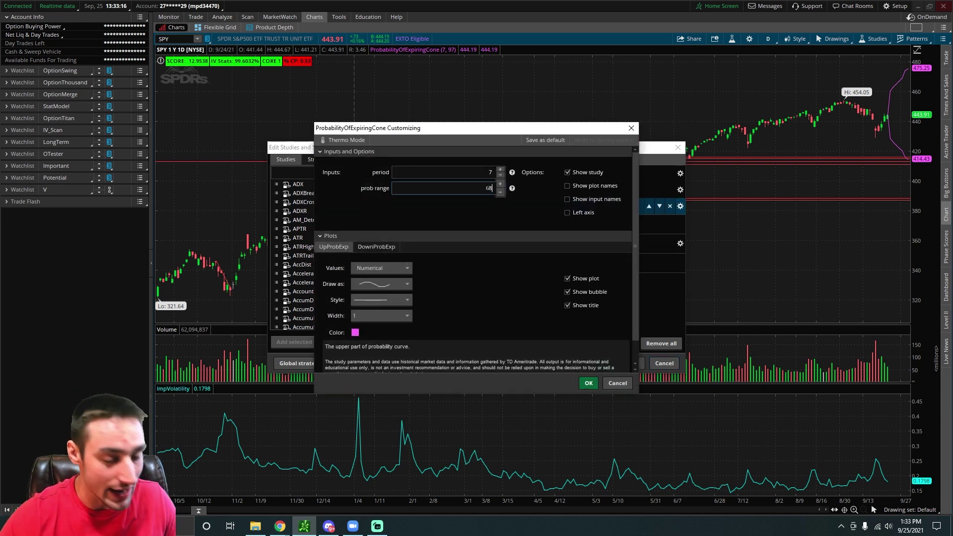
pyautogui.click(589, 383)
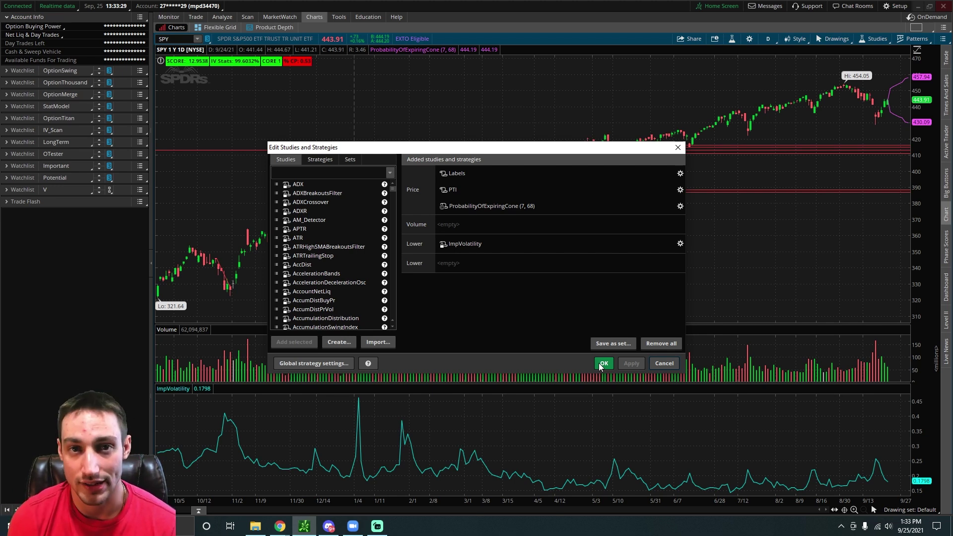
pyautogui.click(600, 365)
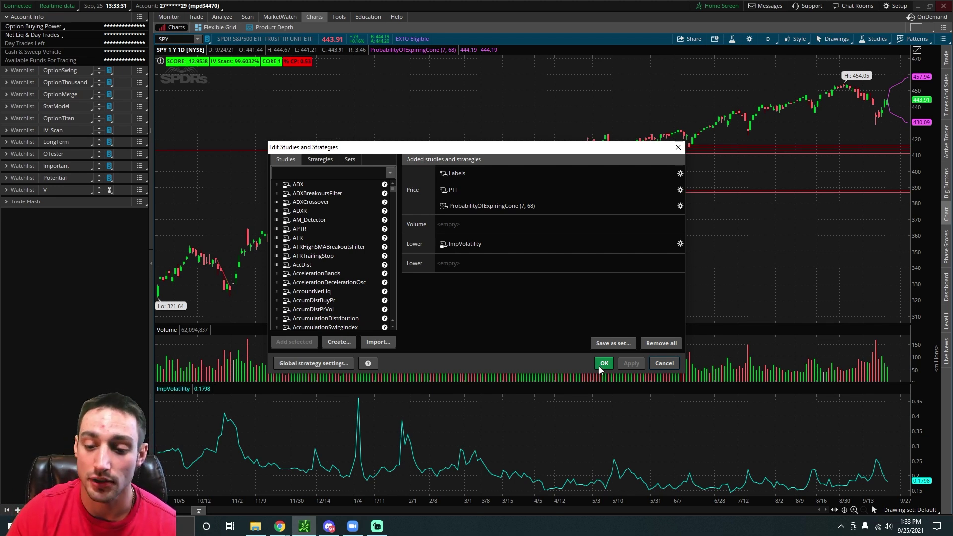
# Load RUN, then PLTR, and zoom the PLTR chart in and back out
pyautogui.click(197, 39)
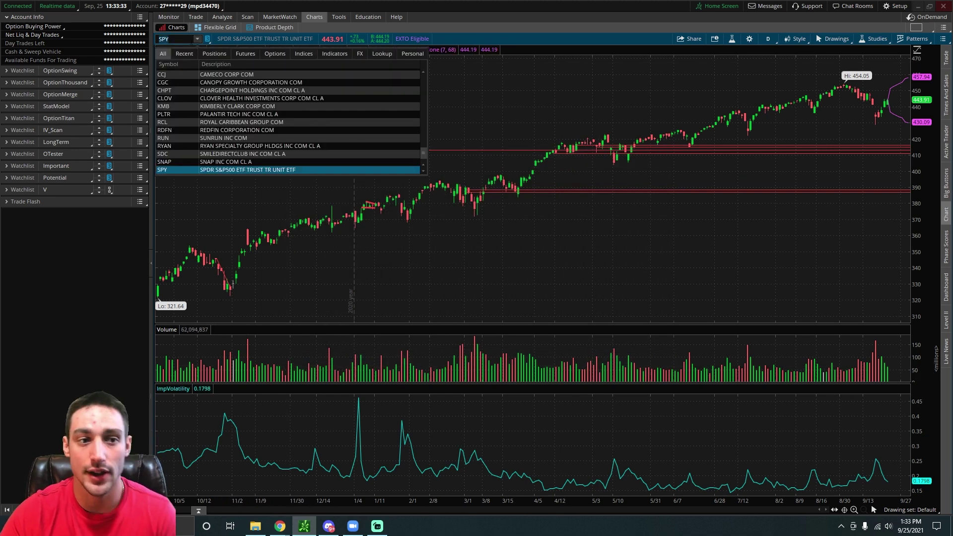
pyautogui.click(189, 39)
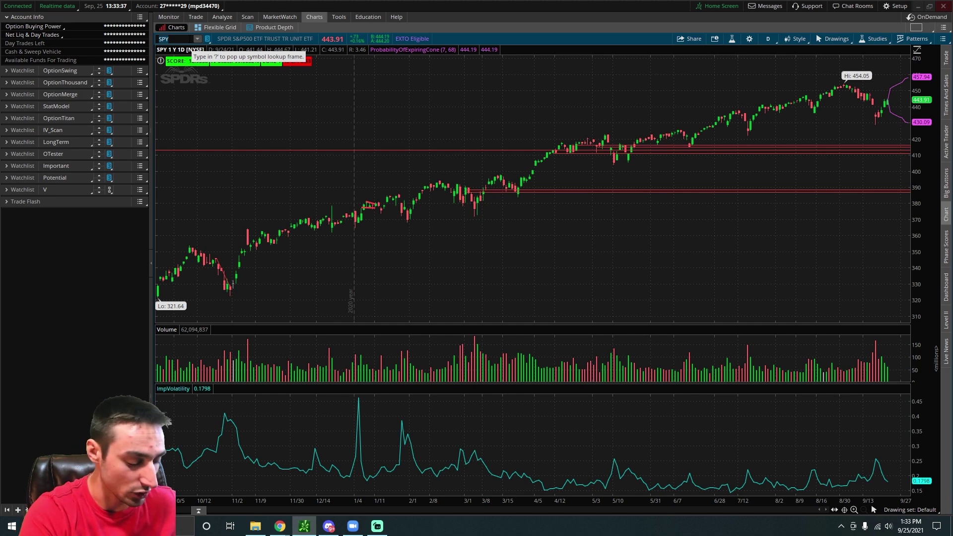
pyautogui.write('RUN')
pyautogui.press('Return')
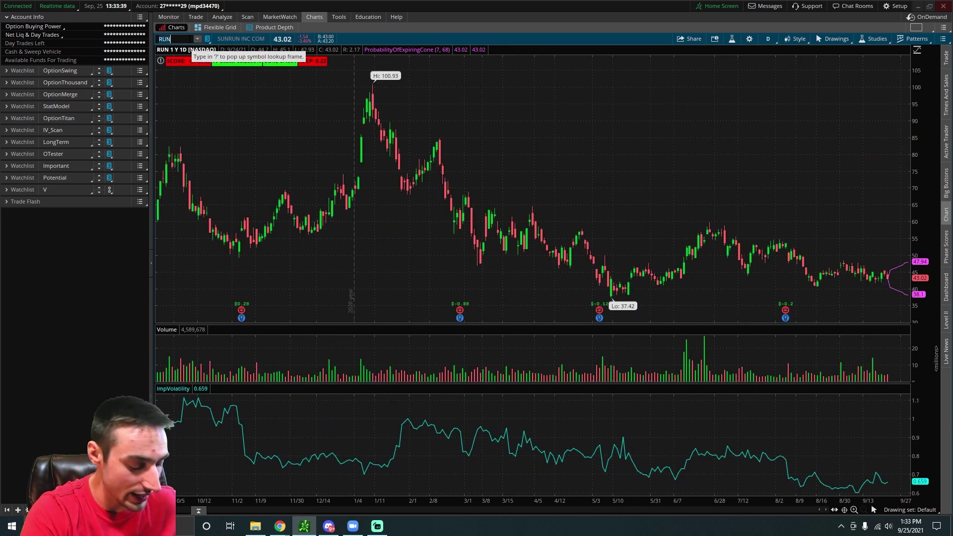
pyautogui.write('PLTR')
pyautogui.press('Return')
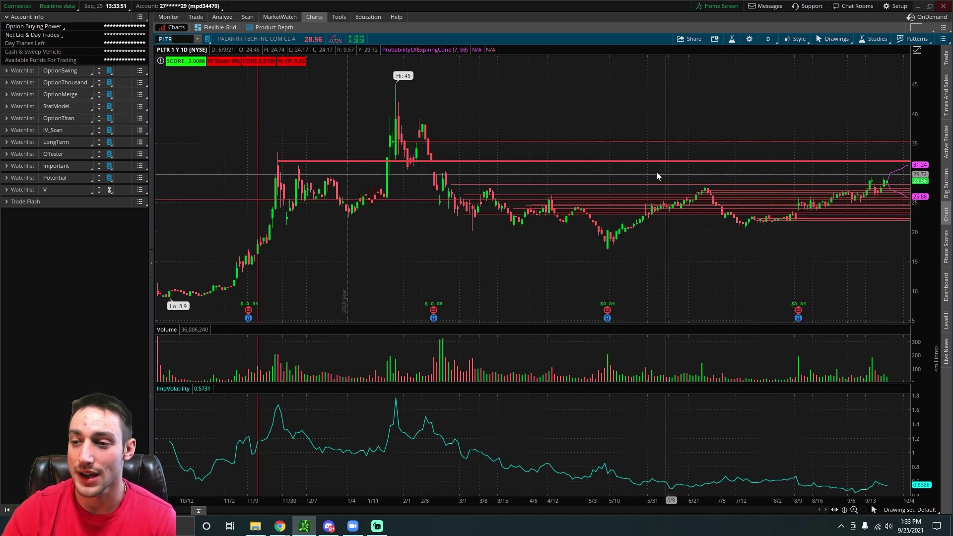
pyautogui.scroll(5, 656, 172)
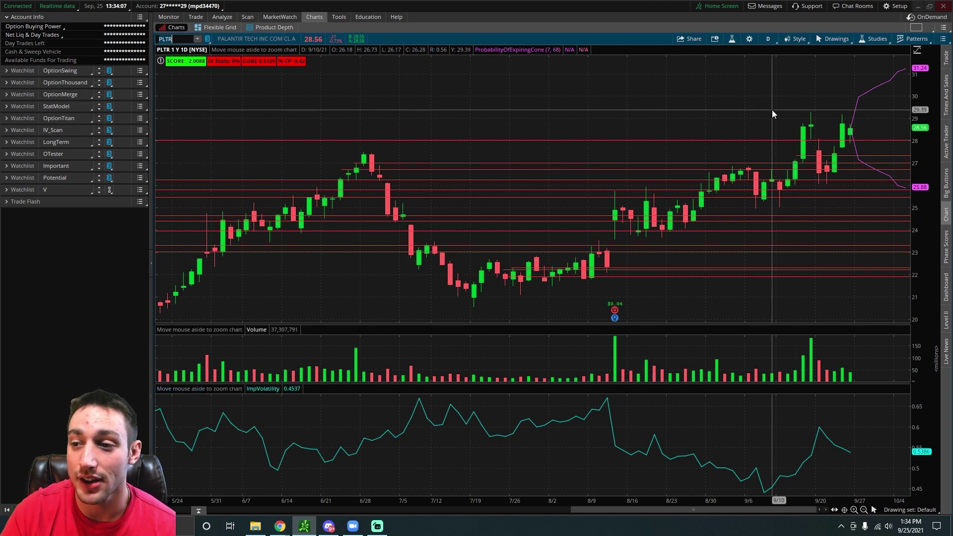
pyautogui.scroll(-3, 772, 110)
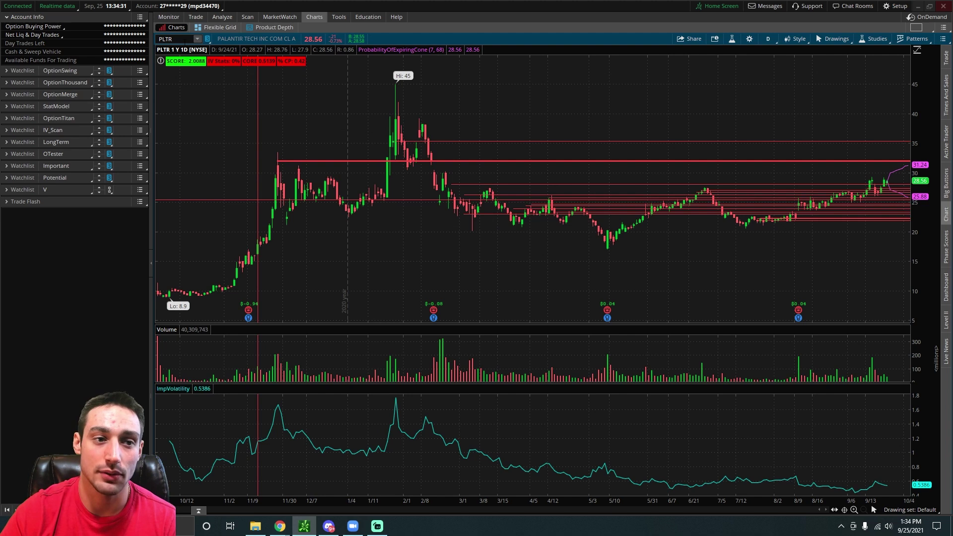
# Load the WMT, VZ, OPAD and finally IRNT charts in turn
pyautogui.click(174, 40)
pyautogui.write('WMT')
pyautogui.press('Return')
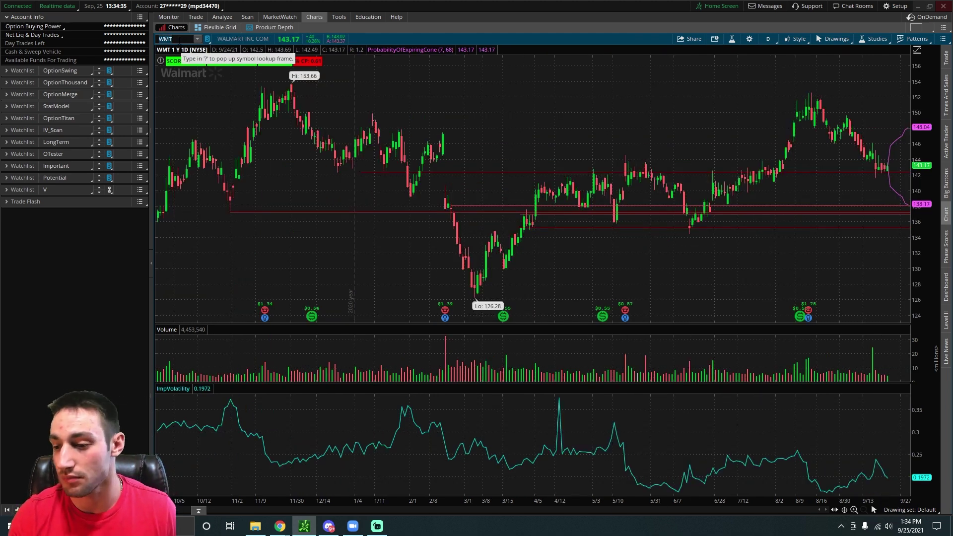
pyautogui.write('VZ')
pyautogui.press('Return')
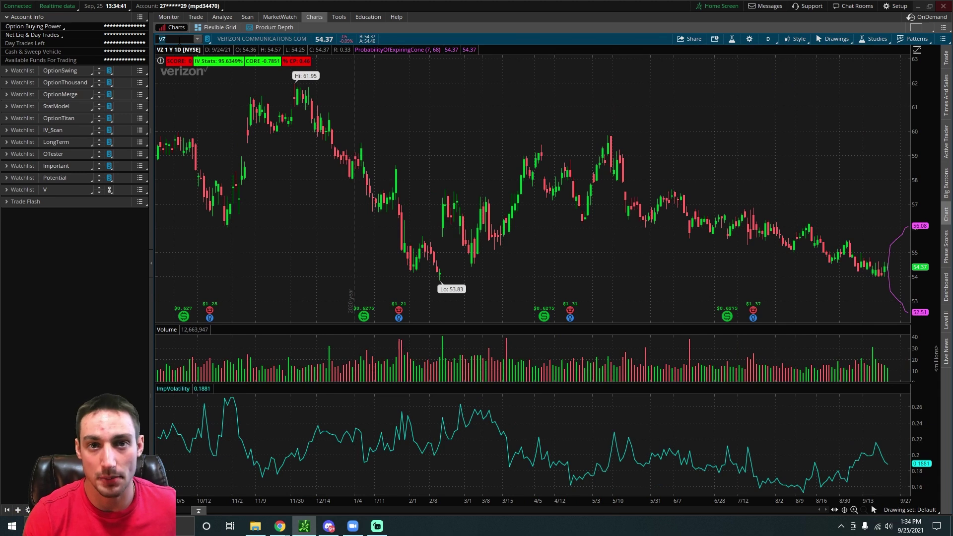
pyautogui.write('OPAD')
pyautogui.press('Return')
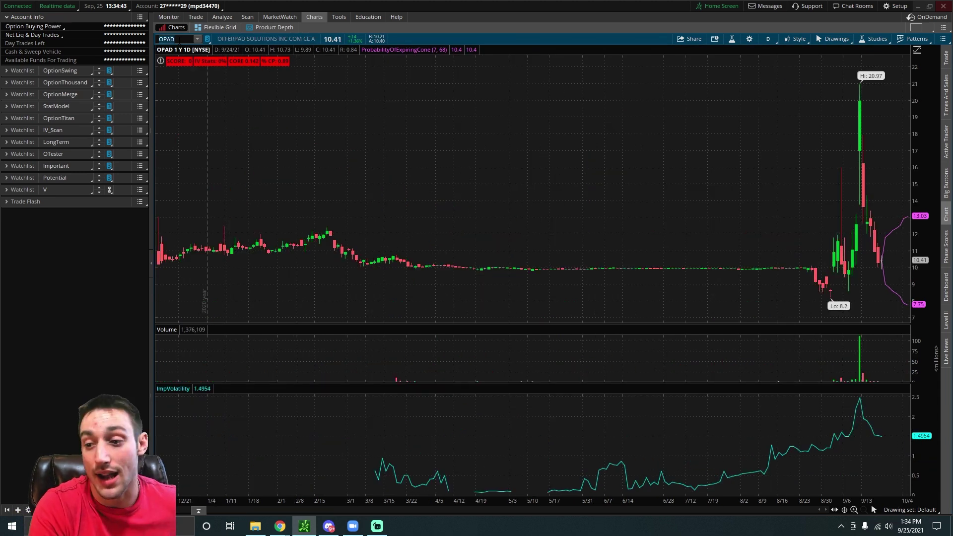
pyautogui.write('IRNT')
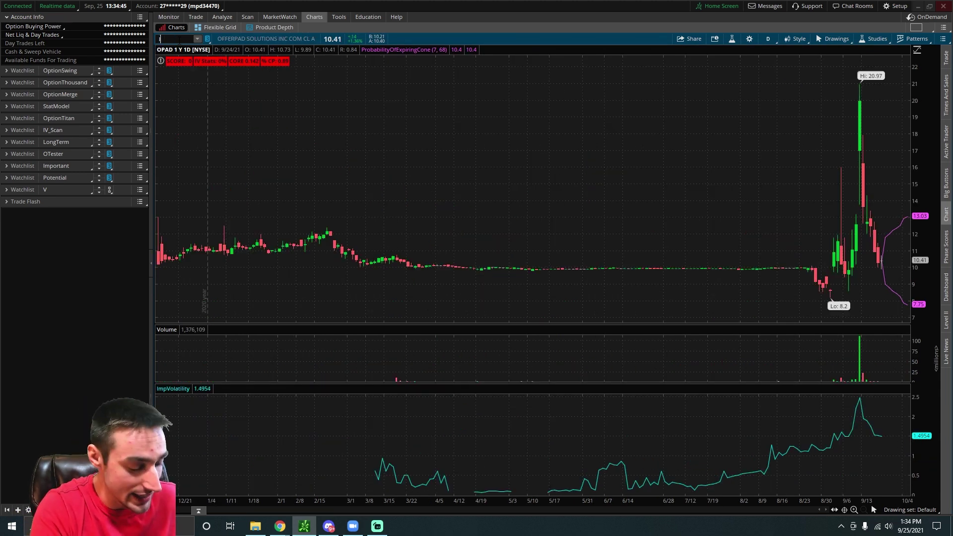
pyautogui.press('Return')
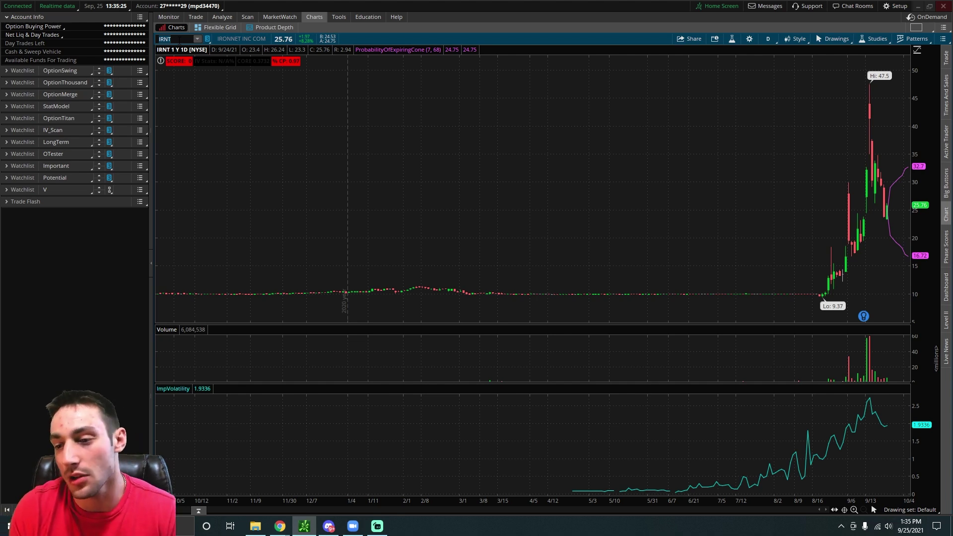
# Switch the chart to AAPL and remove its ProbabilityOfExpiringCone study
pyautogui.click(243, 22)
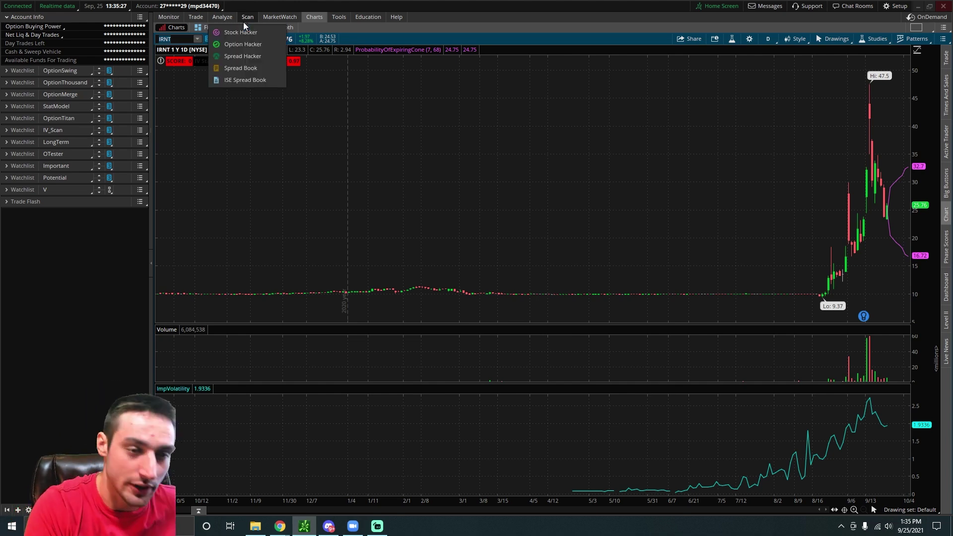
pyautogui.write('AA')
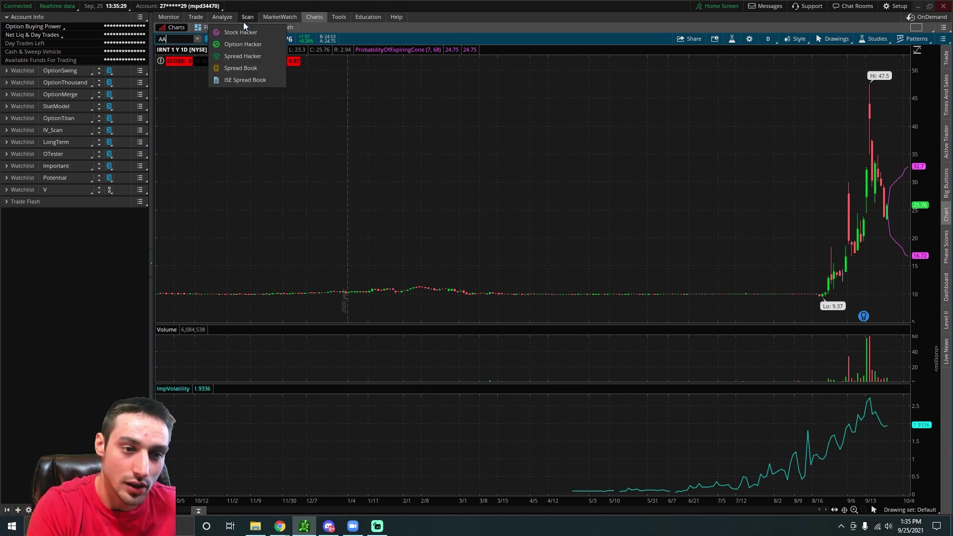
pyautogui.write('PL')
pyautogui.press('Return')
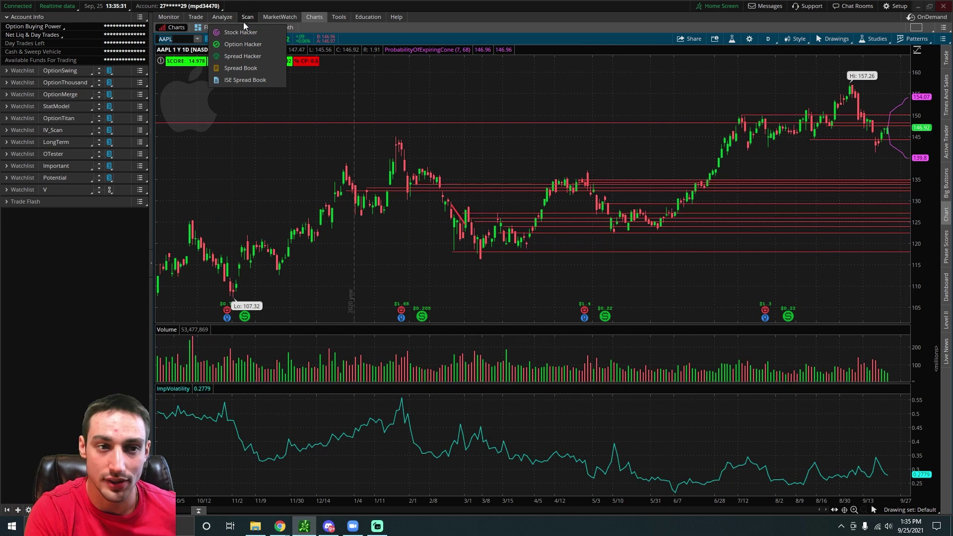
pyautogui.rightClick(898, 108)
pyautogui.click(841, 132)
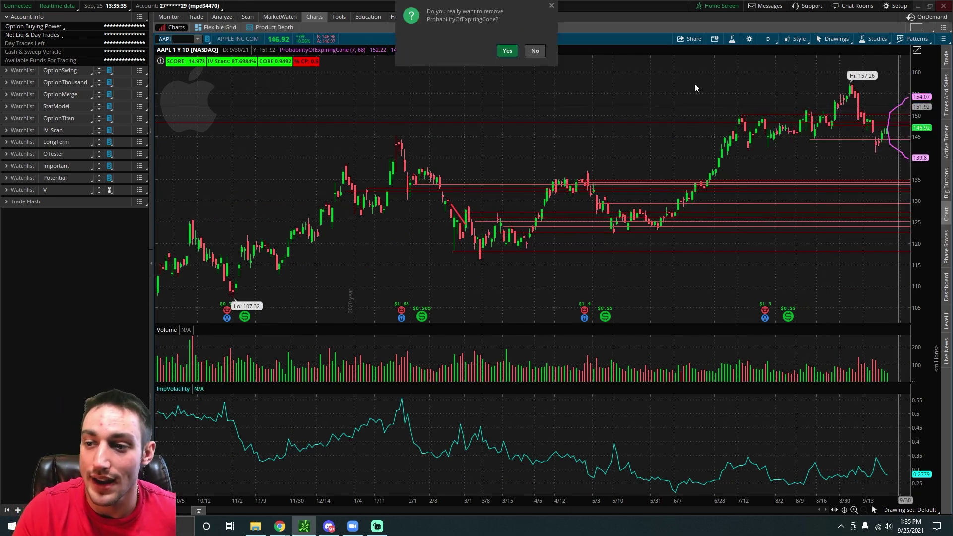
pyautogui.click(507, 50)
# Show AAPL's Probability Analysis with its 68.27% prob range and price-slice table
pyautogui.click(222, 16)
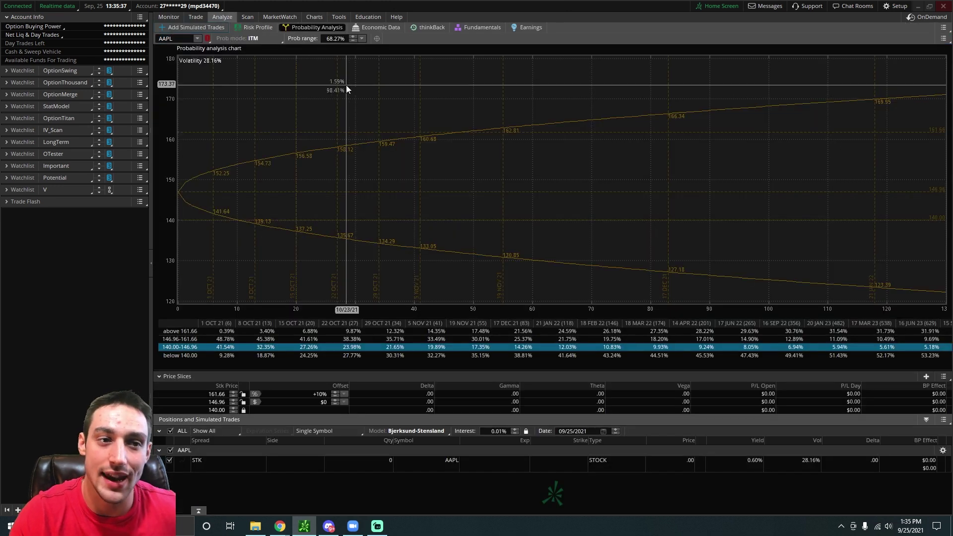